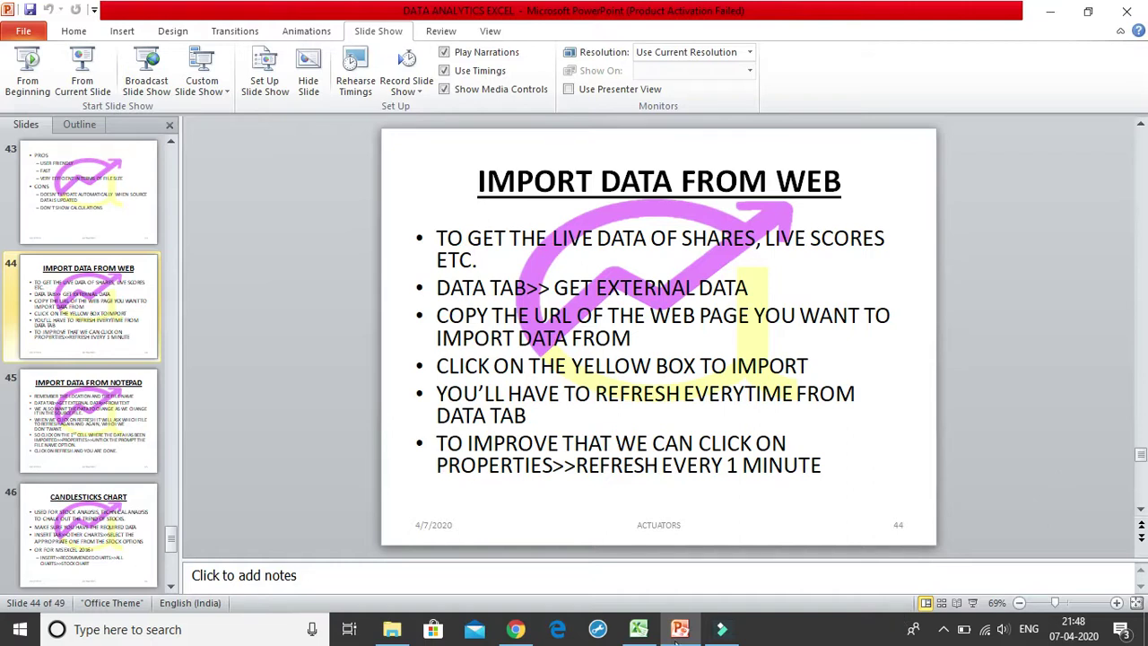
# Switch between the Excel workbook and PowerPoint's Import Data From Web slide
pyautogui.click(639, 628)
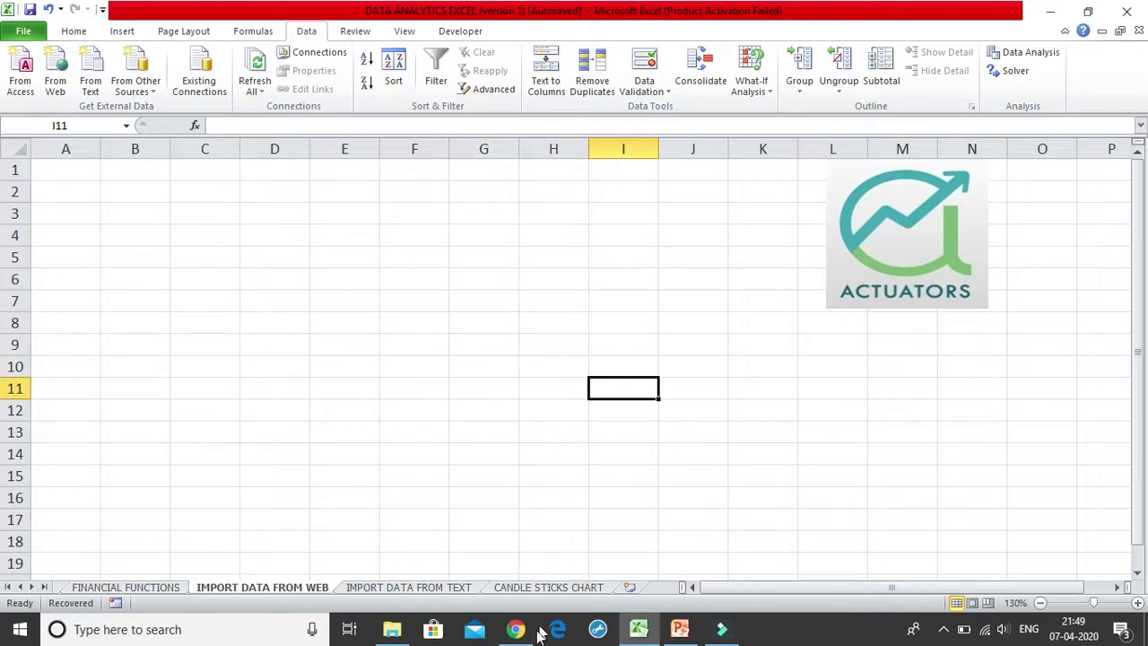
pyautogui.click(680, 628)
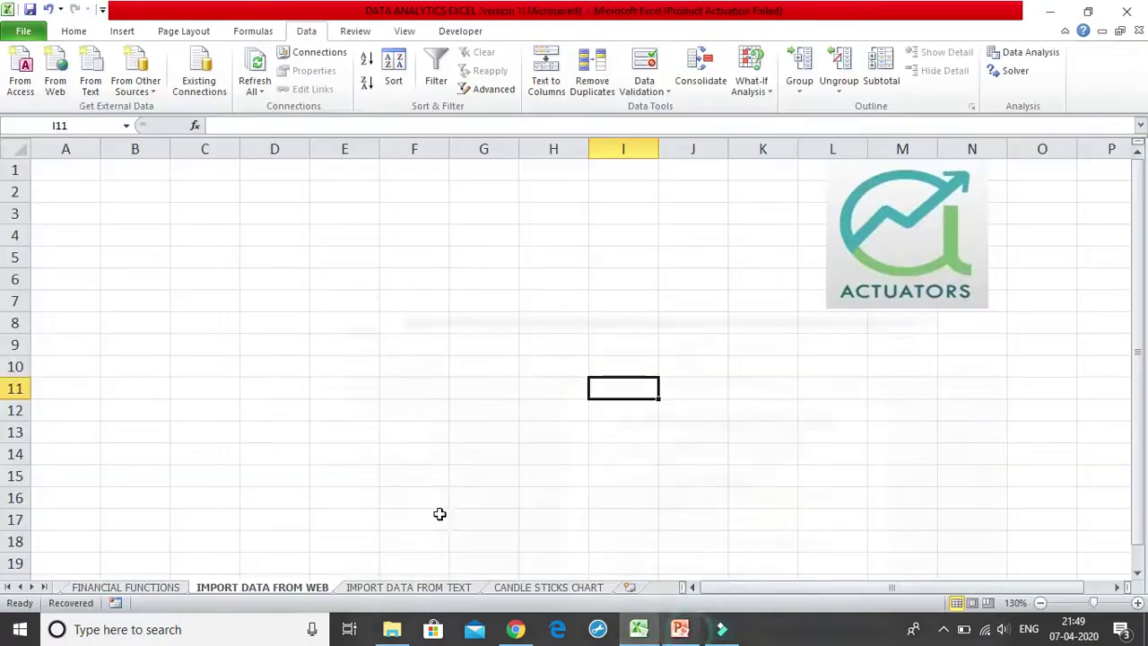
pyautogui.click(638, 628)
# Show the timeanddate.com tab in Chrome and dismiss its Calendar dropdown
pyautogui.click(516, 629)
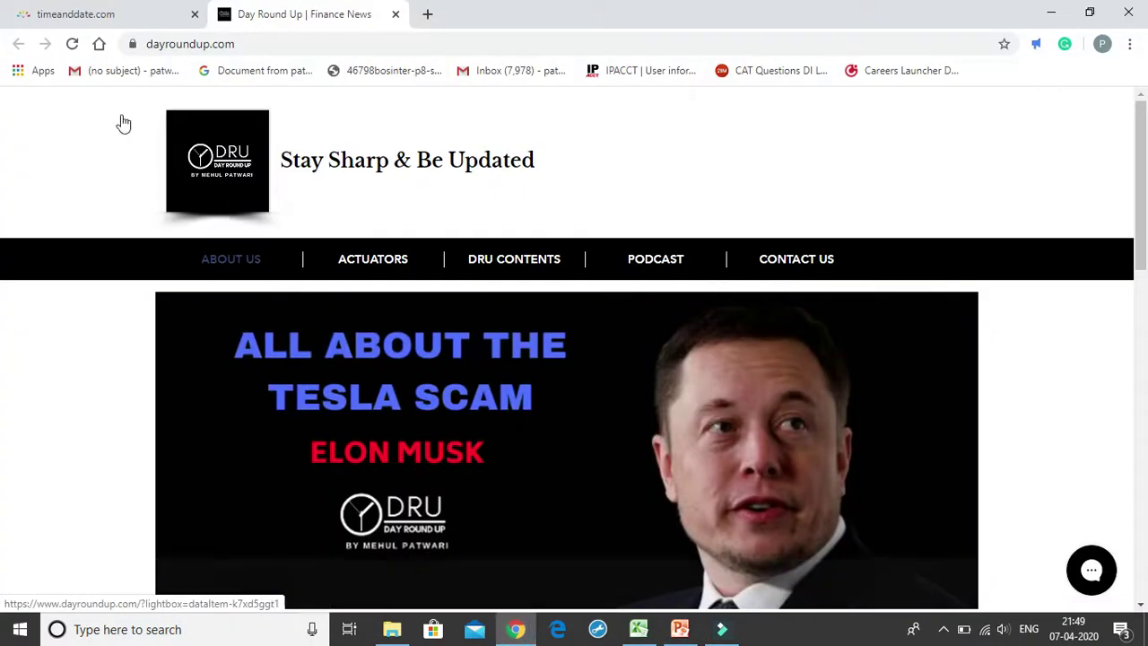
pyautogui.click(105, 11)
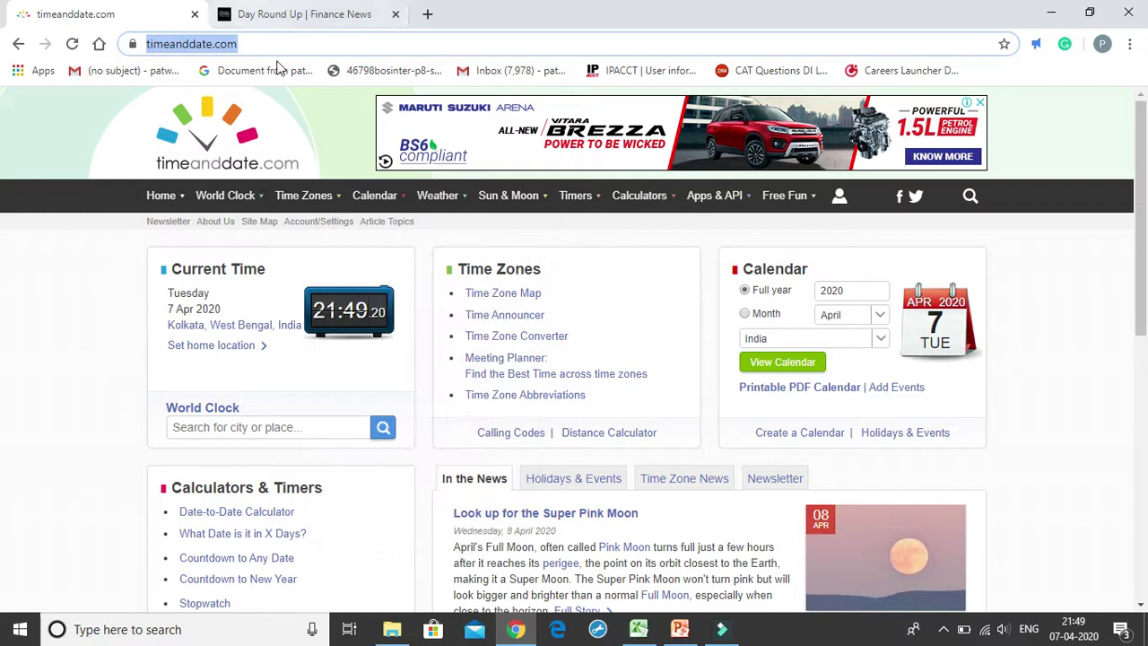
pyautogui.click(40, 273)
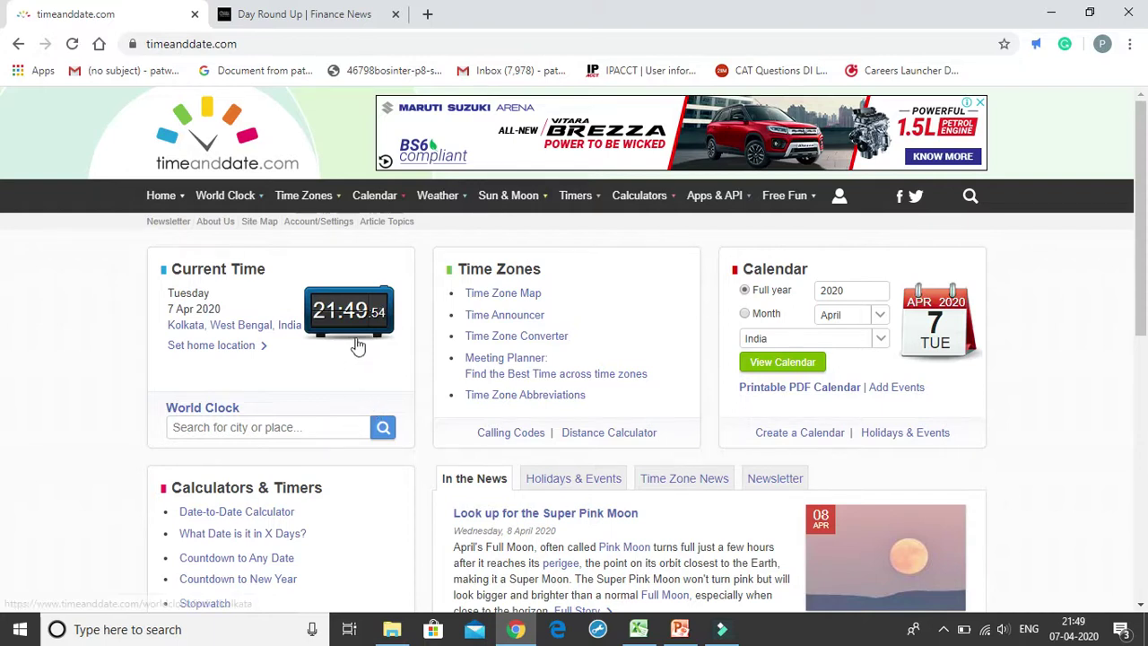
# Select and copy the timeanddate.com web address, then return to Excel
pyautogui.click(260, 43)
pyautogui.hotkey('ctrl', 'c')
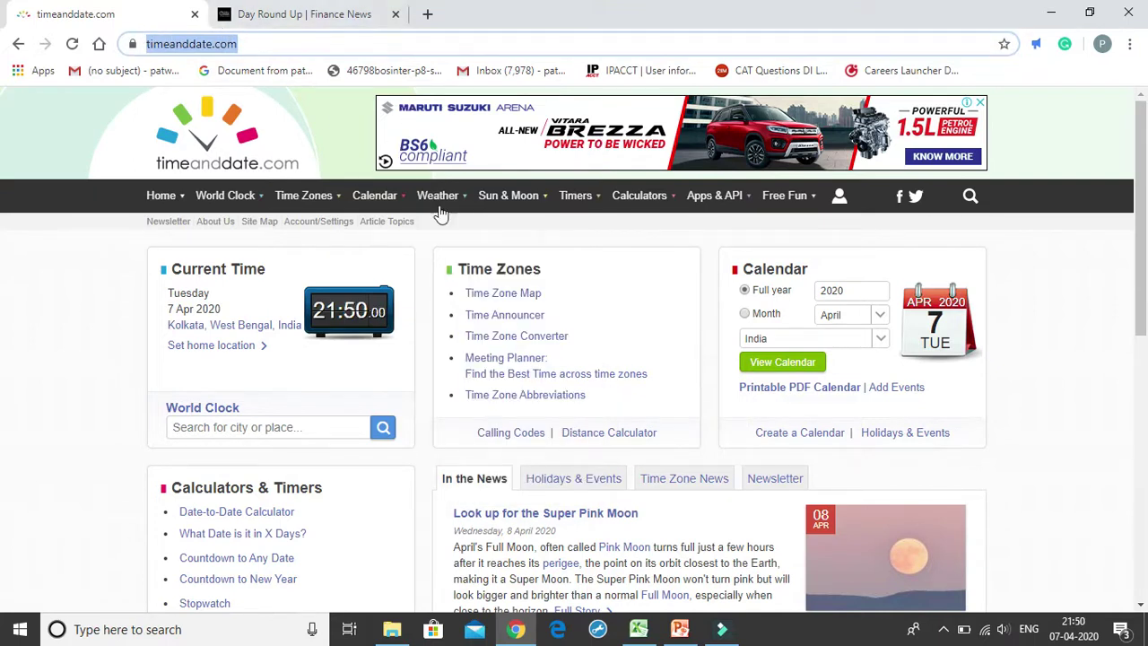
pyautogui.moveTo(683, 635)
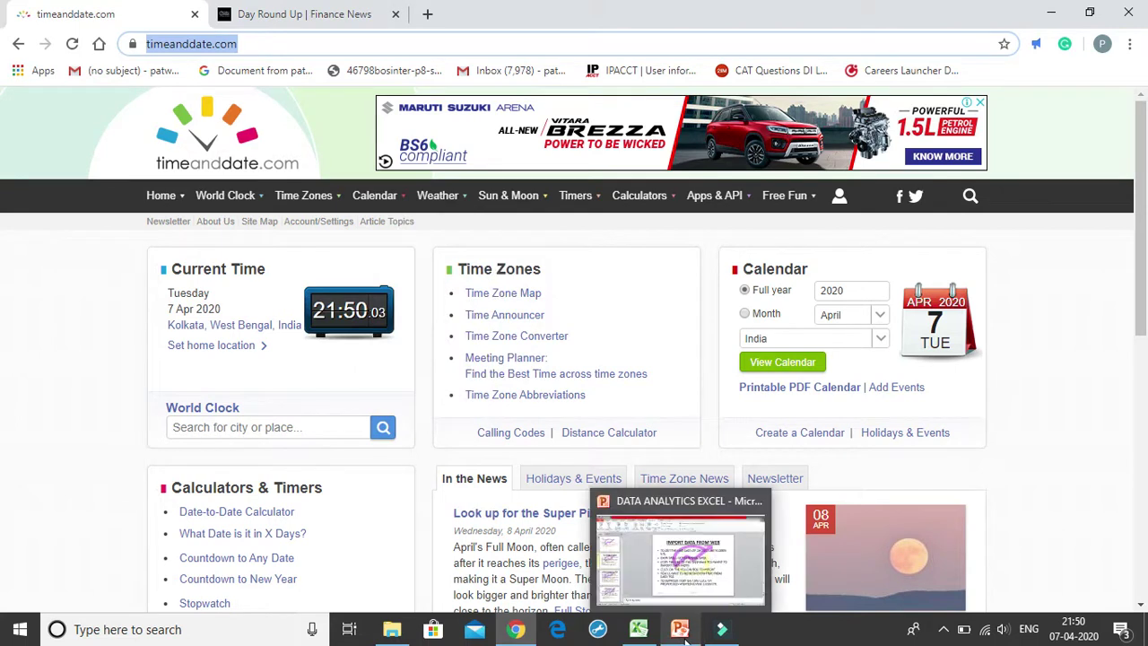
pyautogui.click(638, 630)
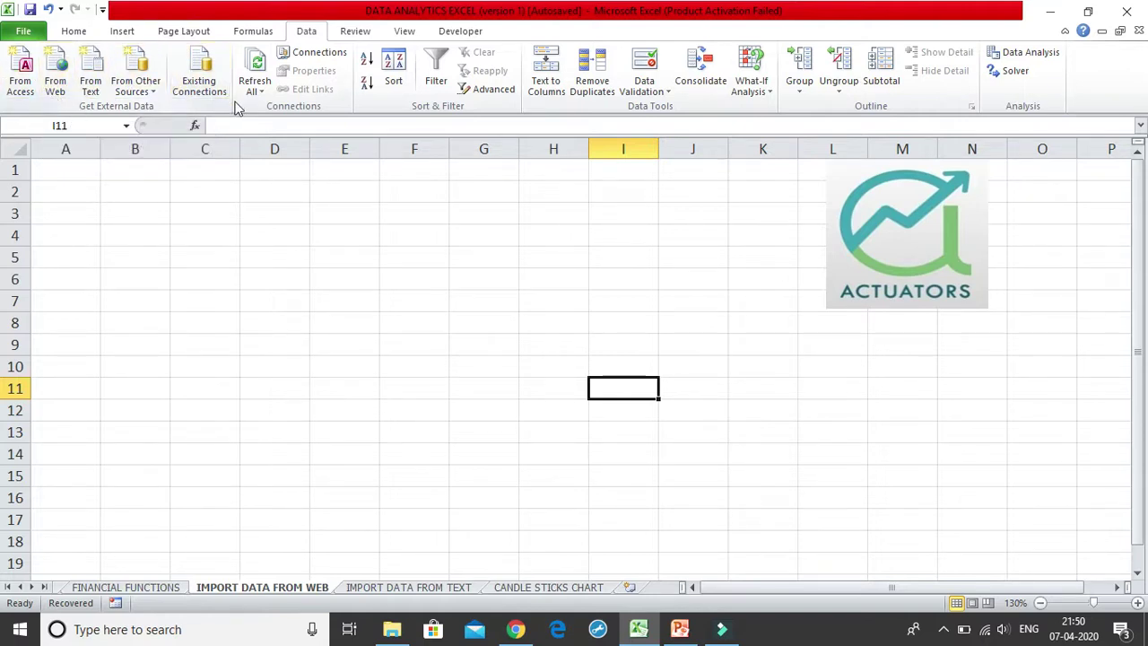
pyautogui.click(70, 85)
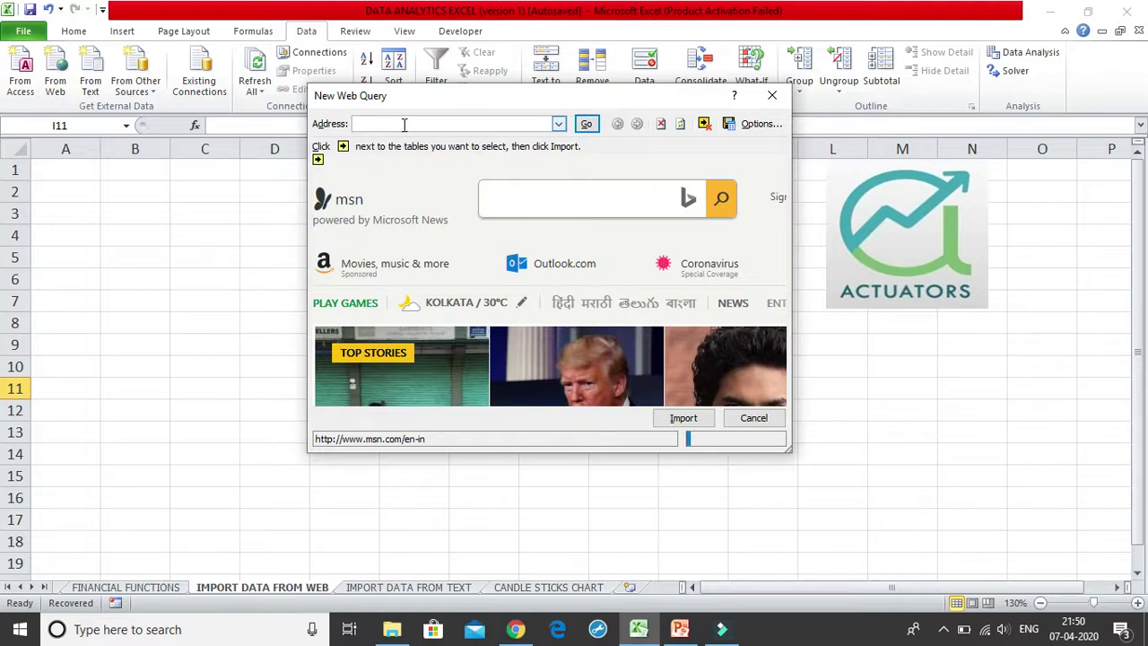
pyautogui.hotkey('ctrl', 'v')
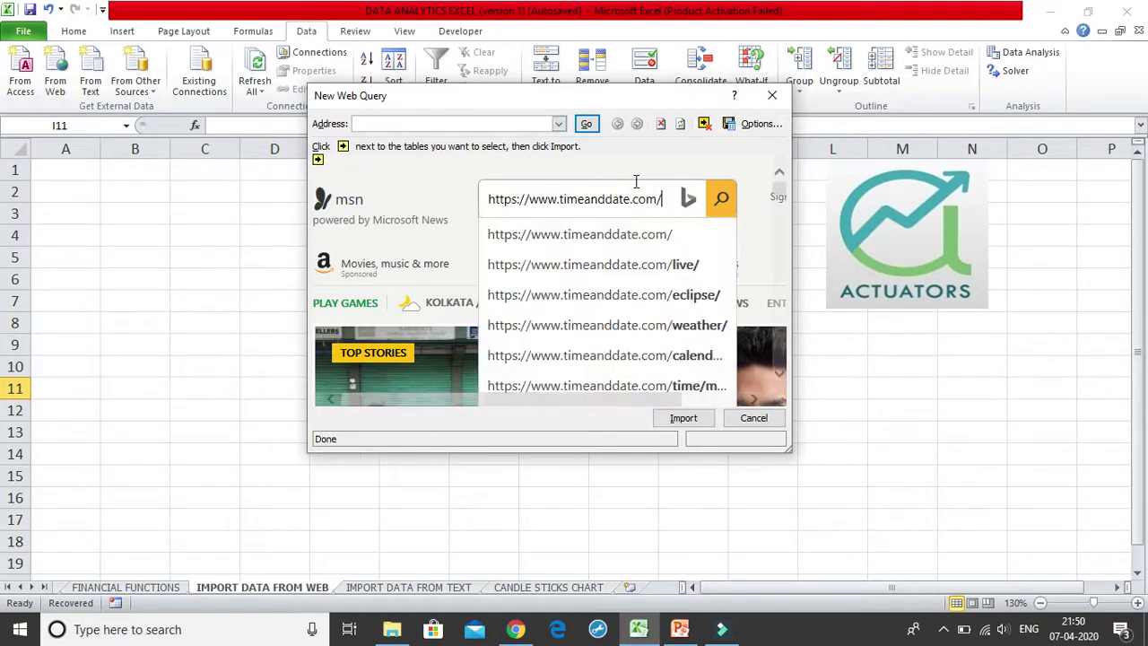
pyautogui.click(482, 124)
pyautogui.hotkey('ctrl', 'v')
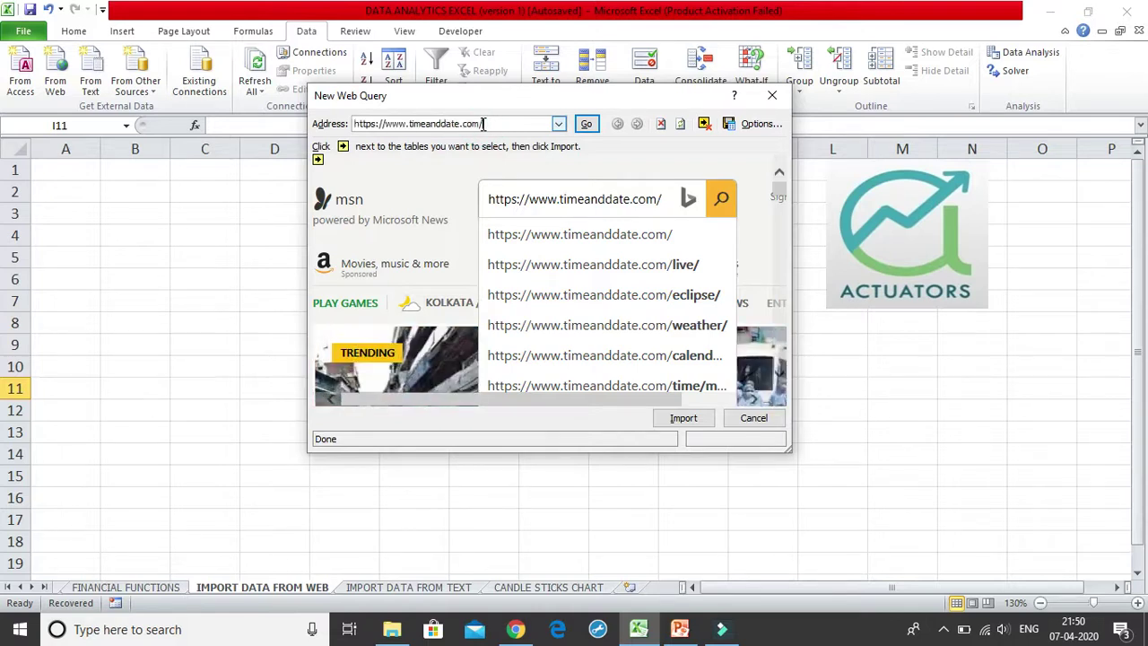
pyautogui.click(588, 124)
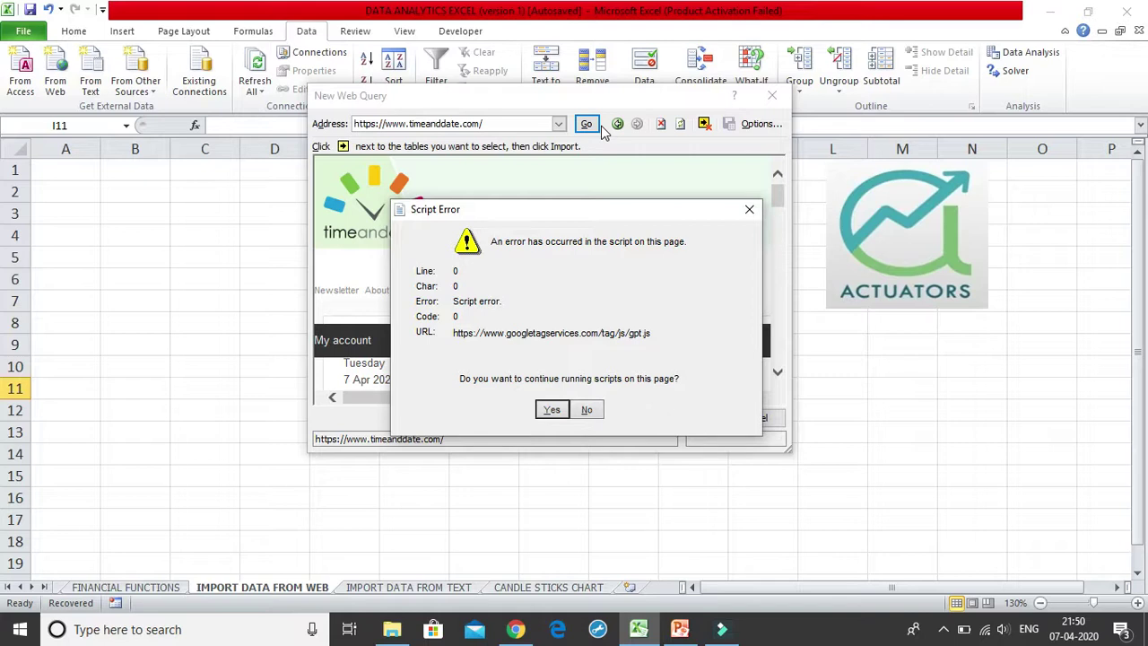
pyautogui.click(590, 410)
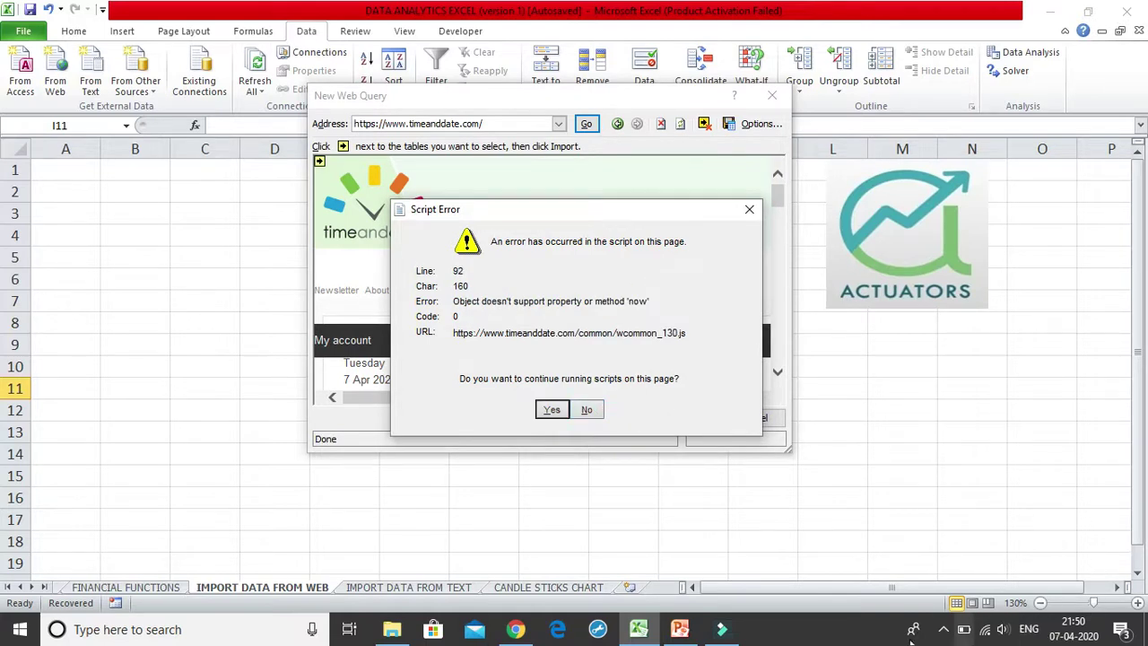
pyautogui.click(943, 629)
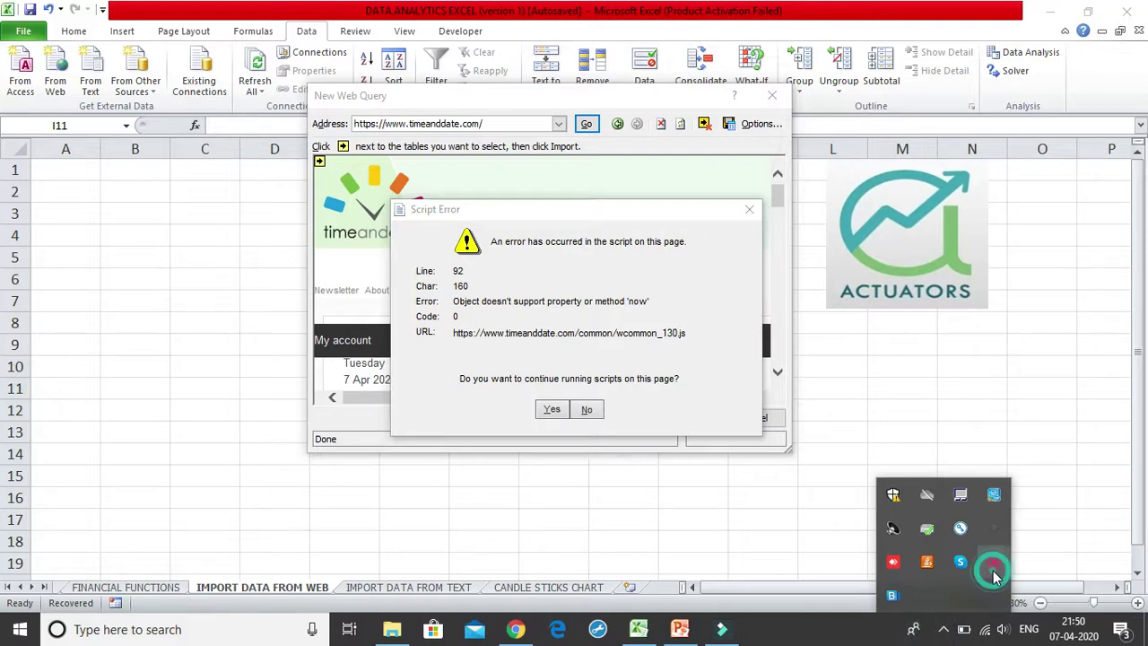
pyautogui.rightClick(993, 566)
pyautogui.click(994, 582)
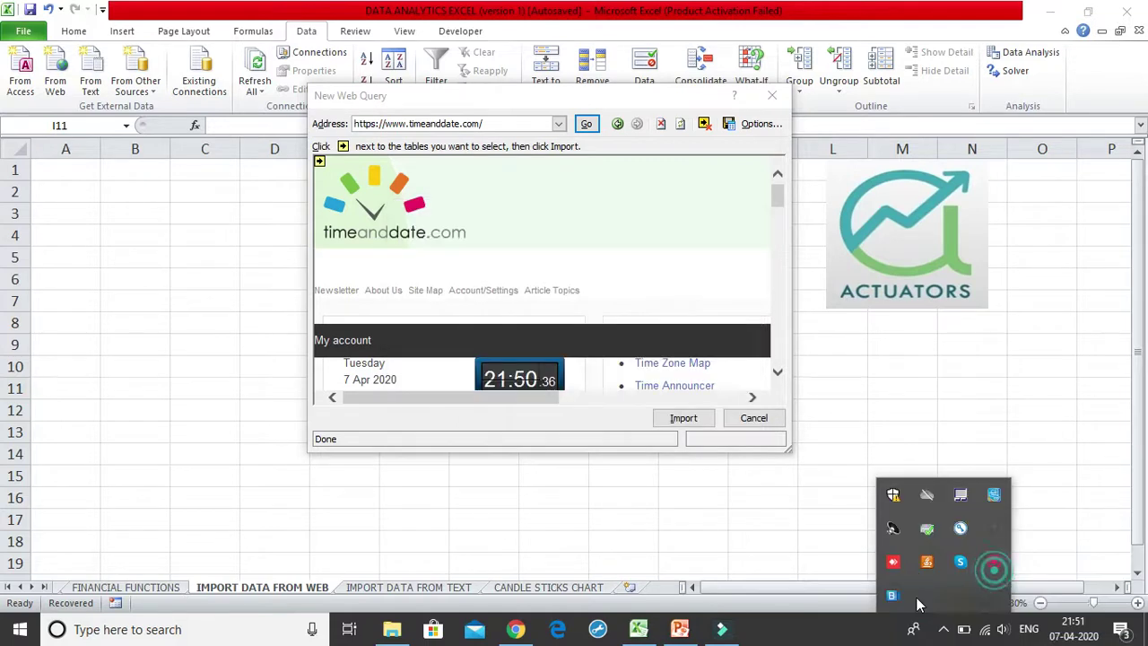
pyautogui.click(835, 354)
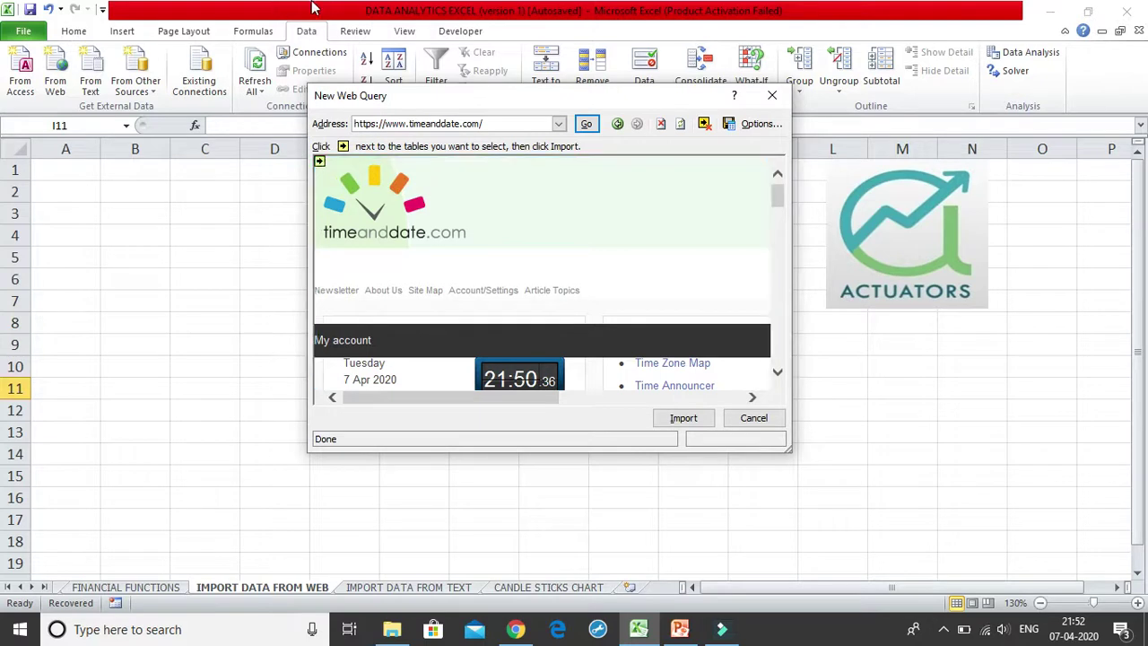
# Scroll the timeanddate.com preview and mark the whole page with the top-left arrow
pyautogui.moveTo(477, 401); pyautogui.dragTo(439, 440)
pyautogui.moveTo(776, 198)
pyautogui.mouseDown()
pyautogui.moveTo(776, 350)
pyautogui.moveTo(776, 192)
pyautogui.mouseUp()
pyautogui.click(528, 399)
pyautogui.click(777, 229)
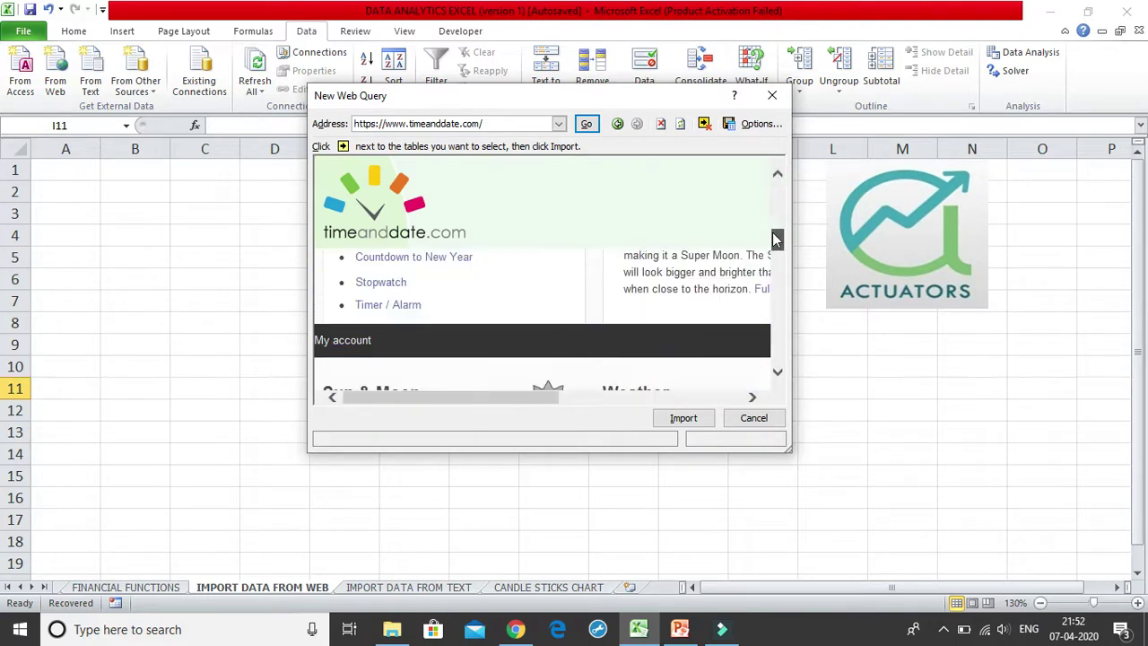
pyautogui.moveTo(776, 230); pyautogui.dragTo(776, 201)
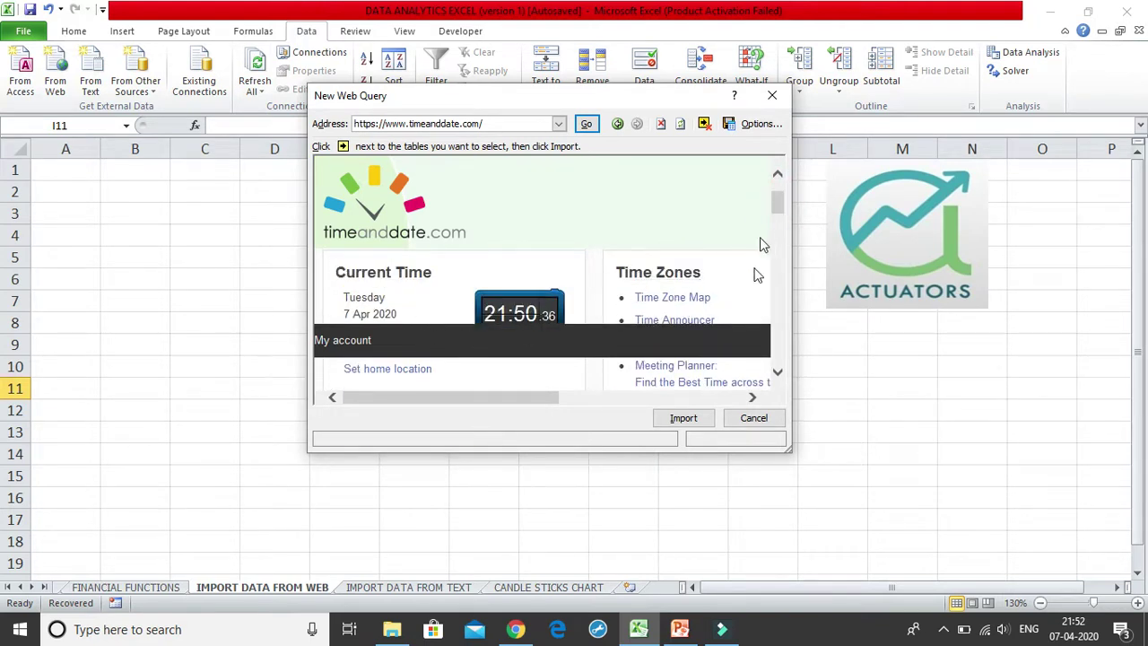
pyautogui.moveTo(777, 203); pyautogui.dragTo(777, 194)
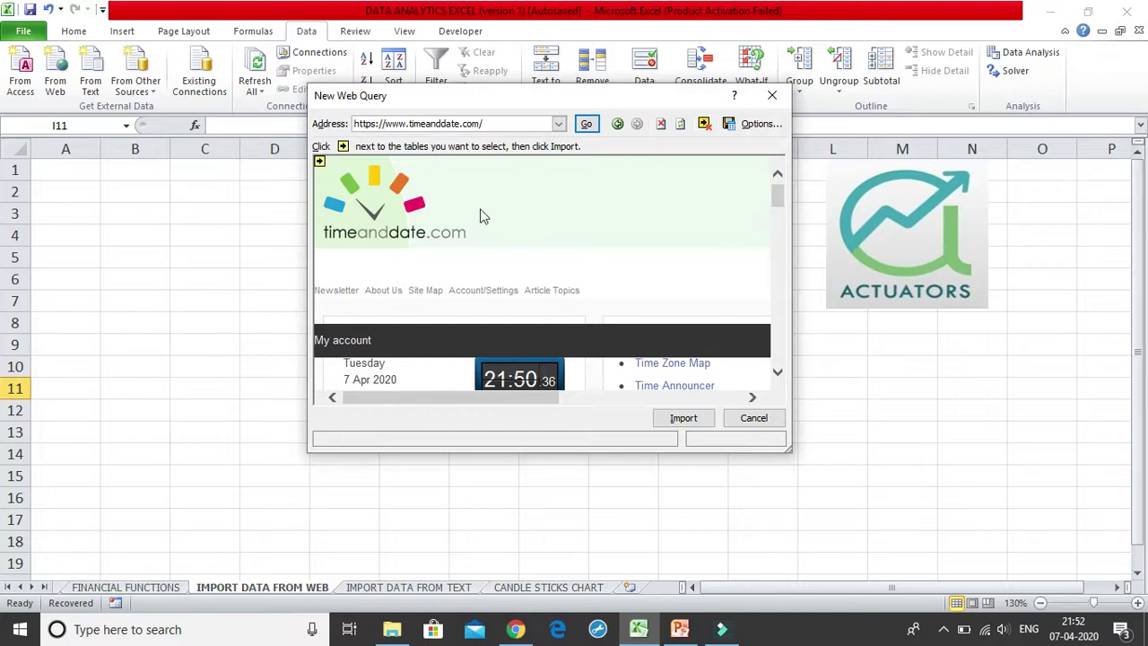
pyautogui.click(319, 162)
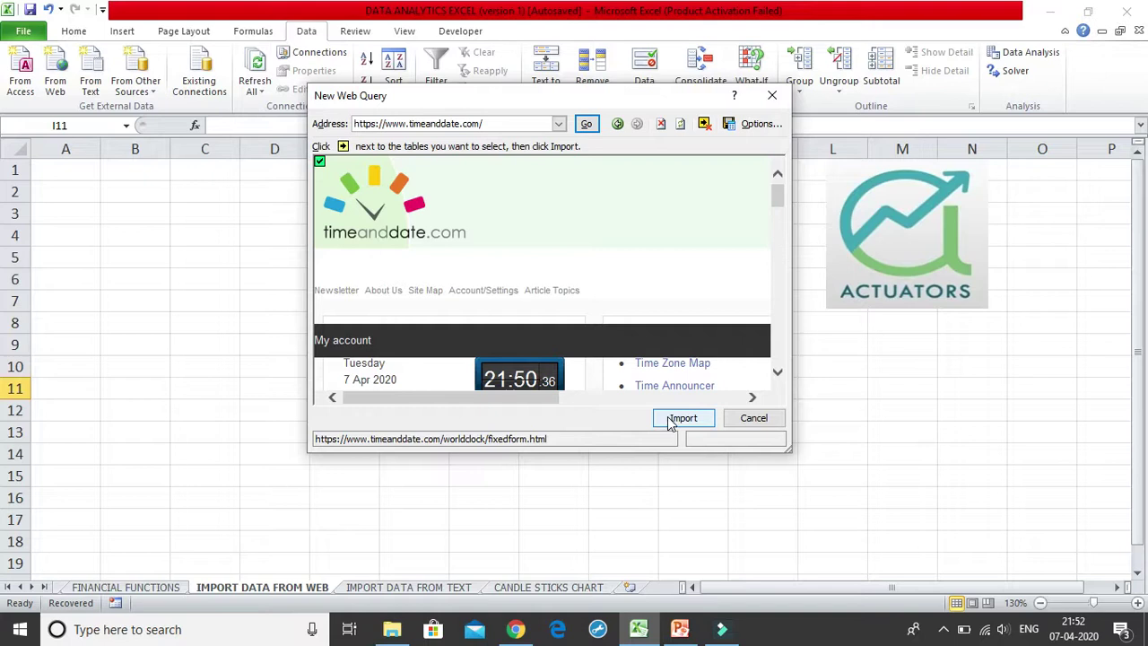
# Import the page data into the existing worksheet at cell A1
pyautogui.click(670, 423)
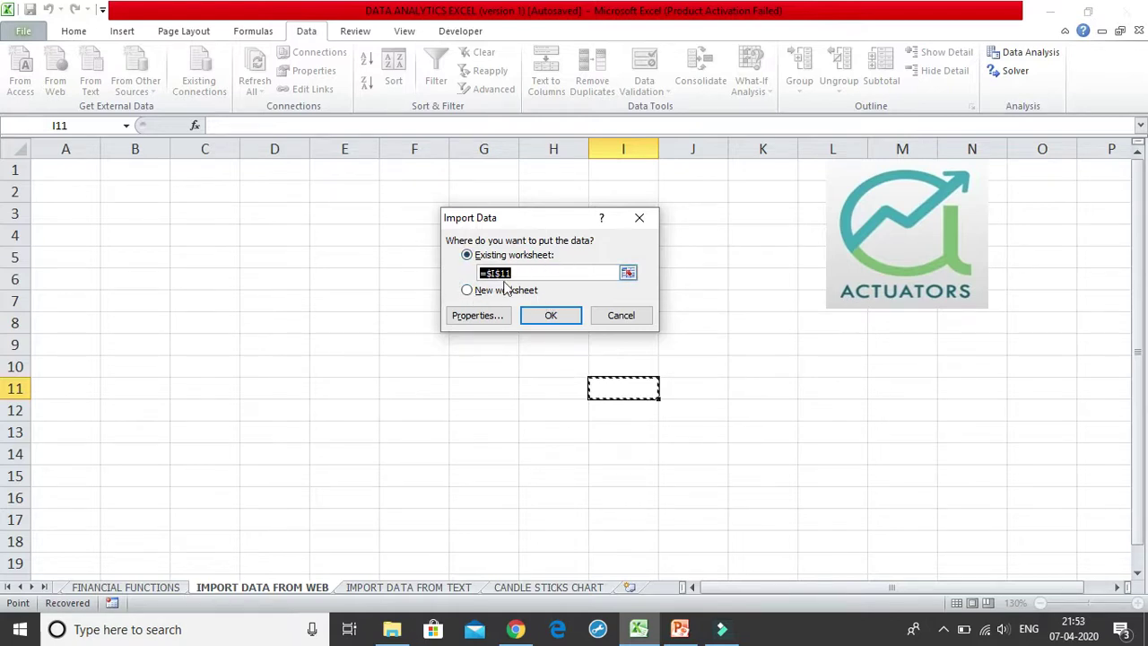
pyautogui.click(79, 174)
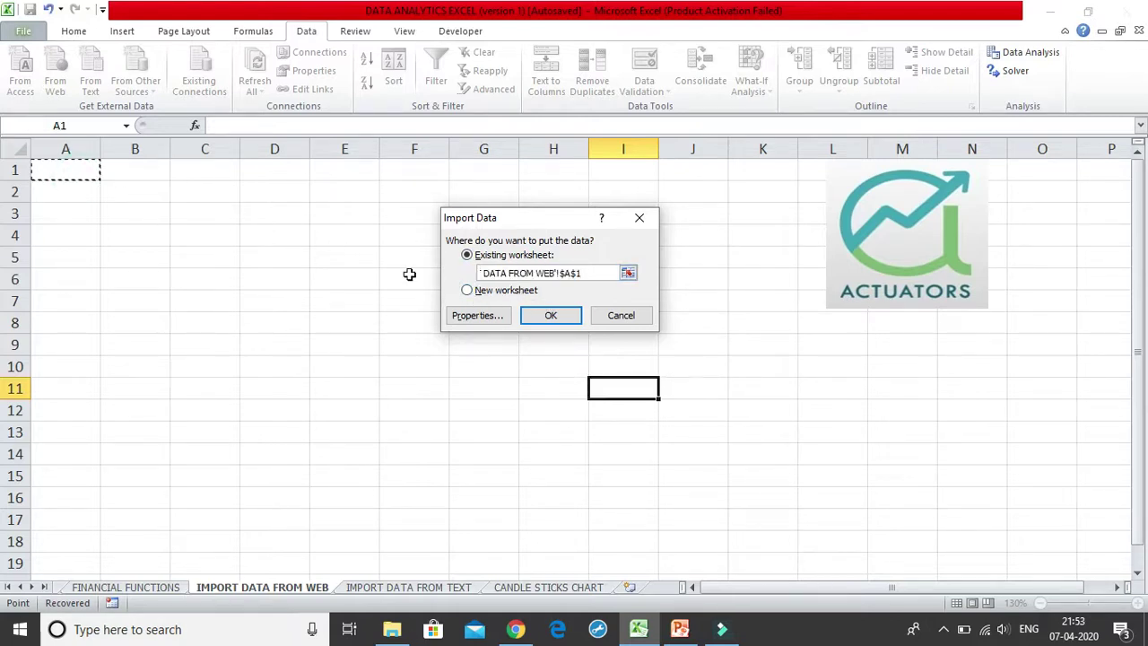
pyautogui.click(554, 317)
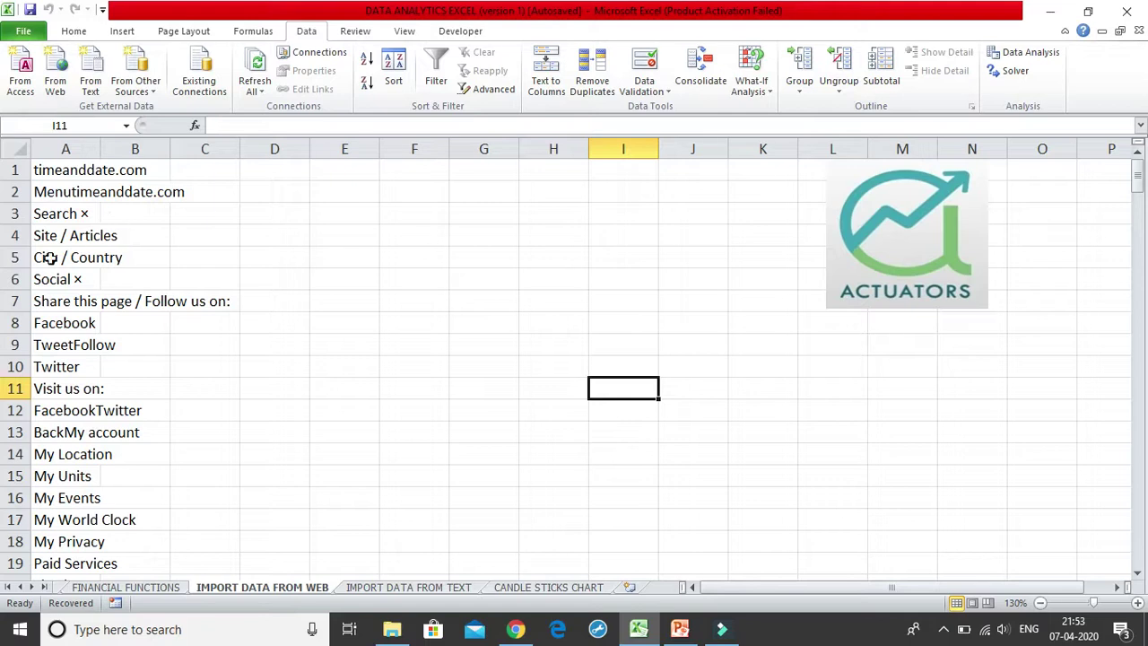
# Scroll down the imported data and select A119, showing the current time 21.53:05
pyautogui.scroll(-11, 55, 300)
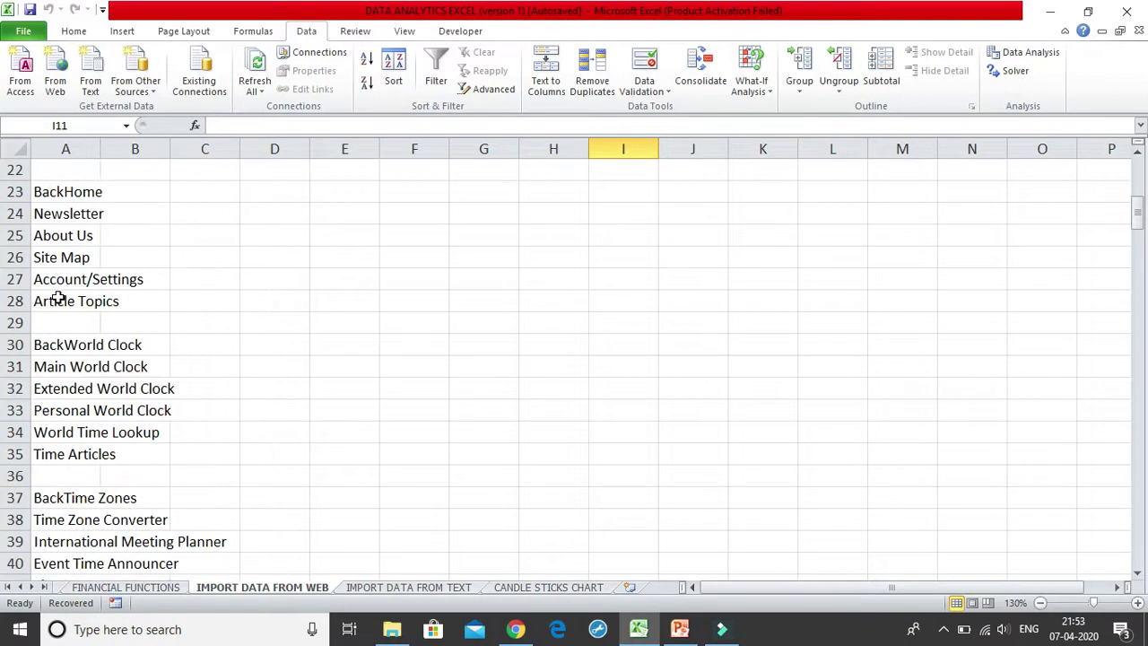
pyautogui.scroll(-19, 55, 300)
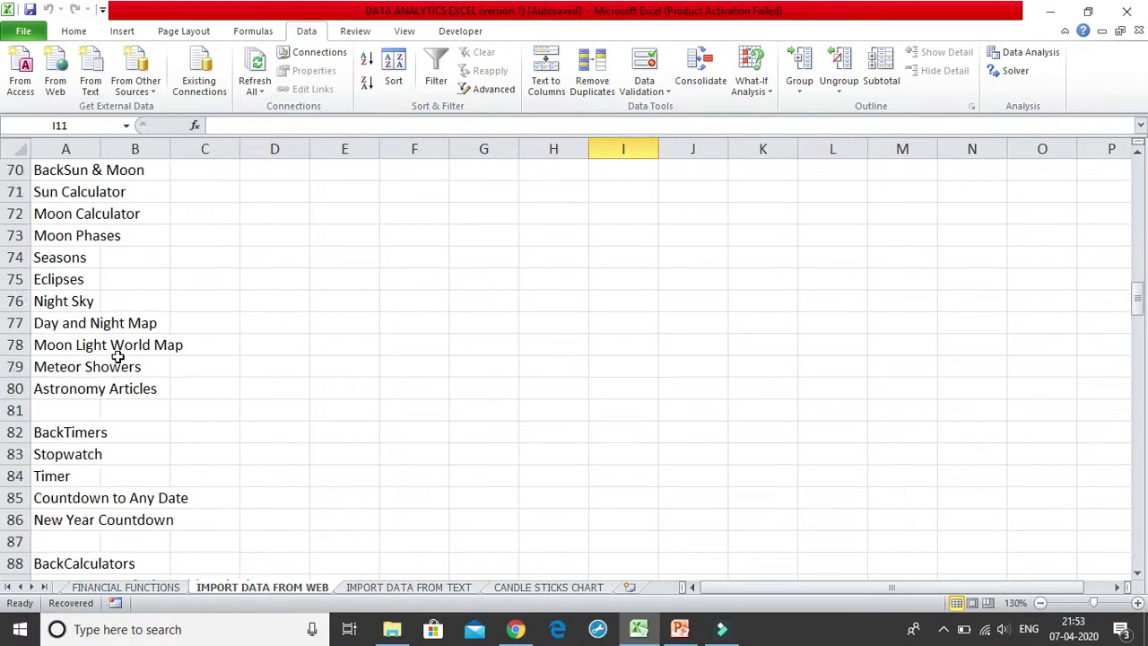
pyautogui.scroll(-1, 118, 354)
pyautogui.scroll(-7, 118, 346)
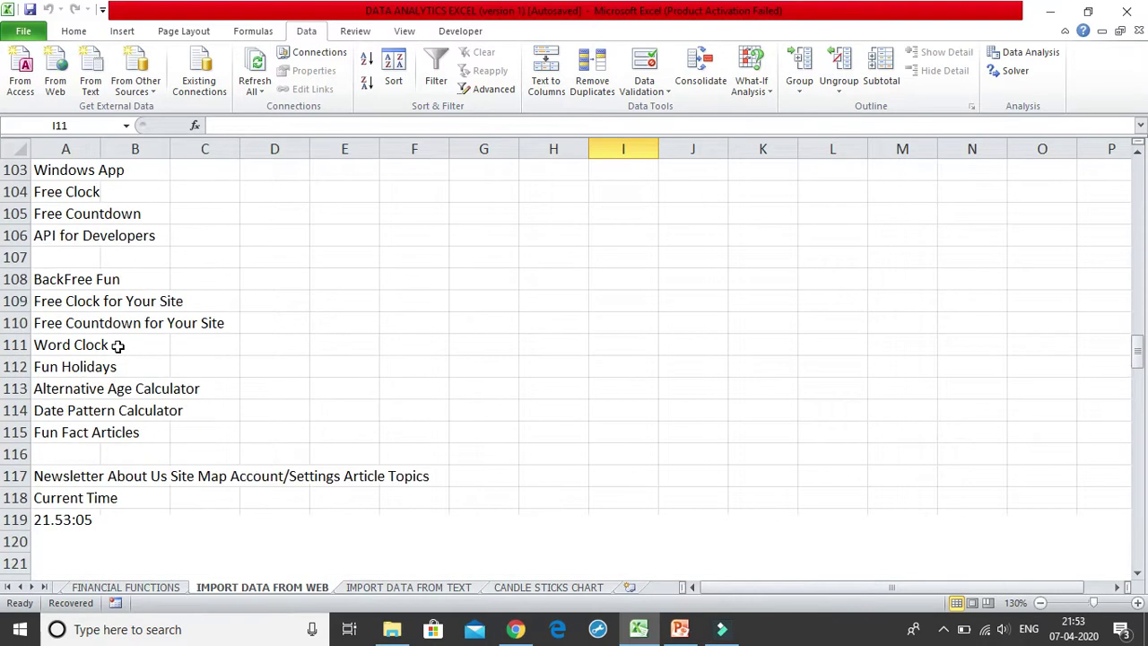
pyautogui.click(44, 260)
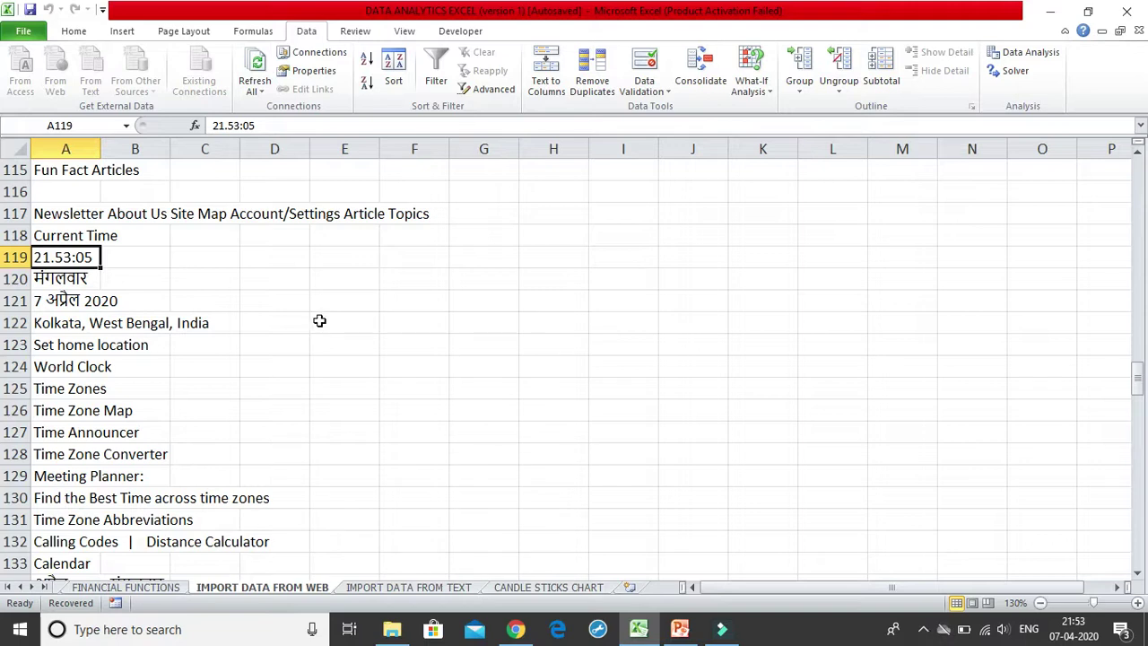
# Run Refresh All three times until A119 shows 21.54:10
pyautogui.click(318, 319)
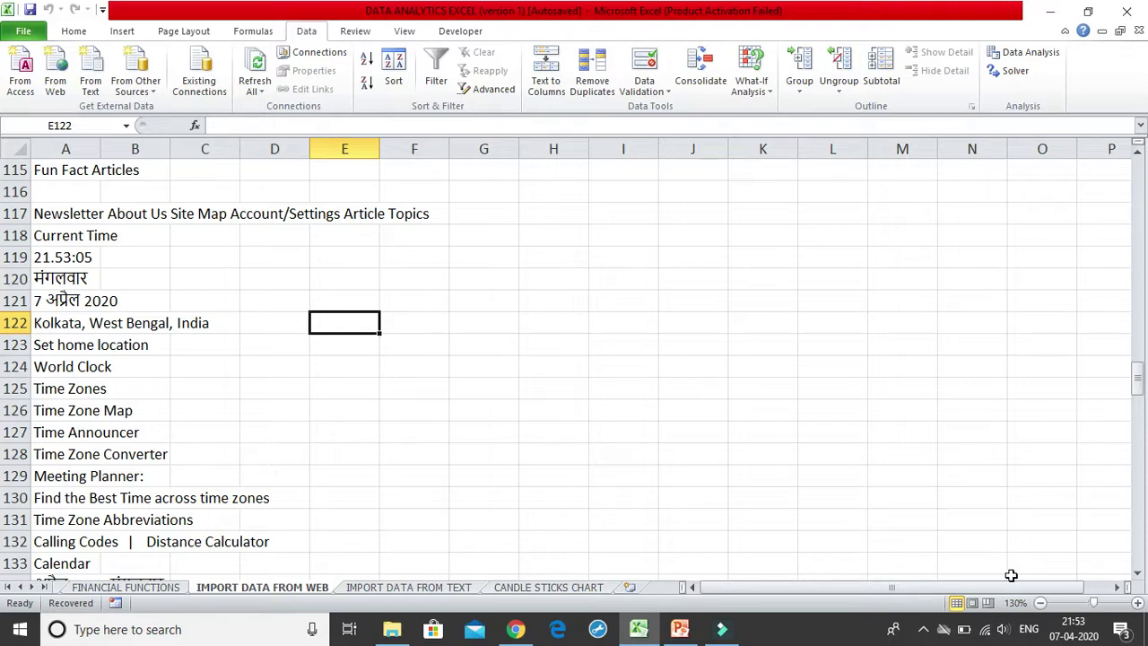
pyautogui.click(256, 58)
pyautogui.click(253, 81)
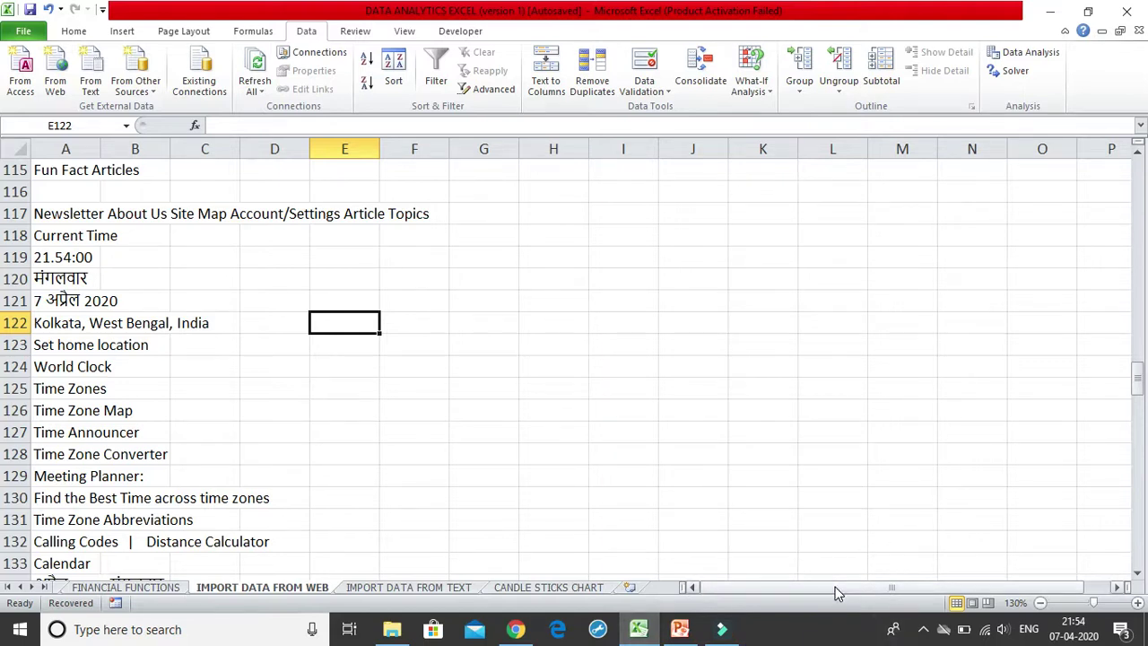
pyautogui.click(253, 79)
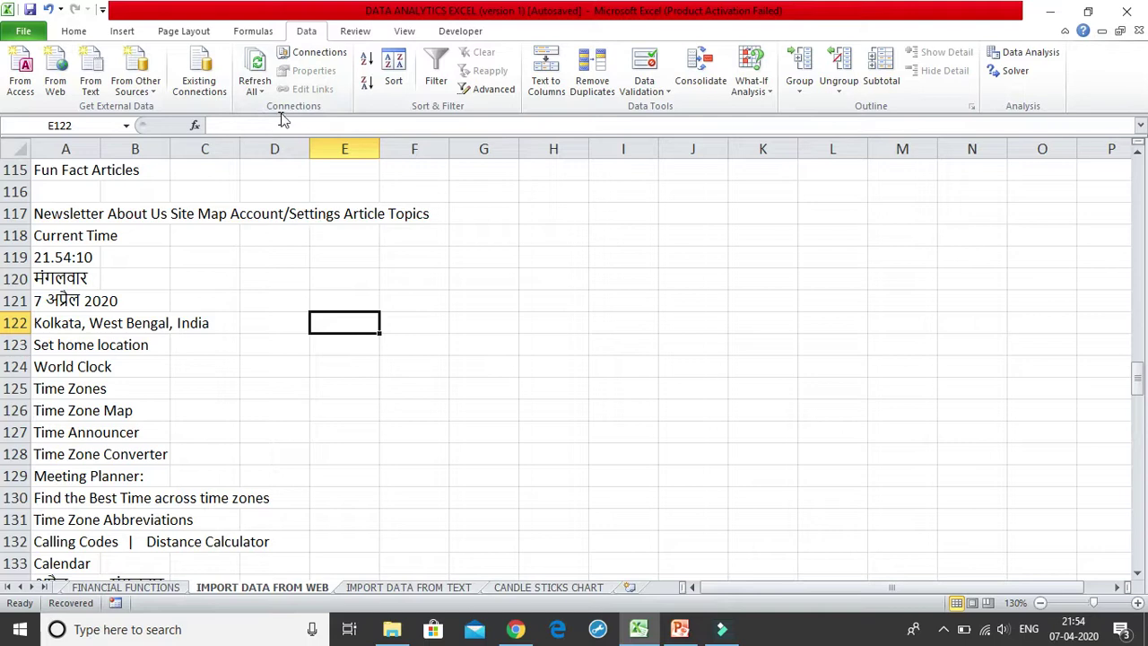
pyautogui.click(392, 260)
pyautogui.click(641, 262)
pyautogui.click(618, 383)
pyautogui.click(436, 328)
pyautogui.click(565, 238)
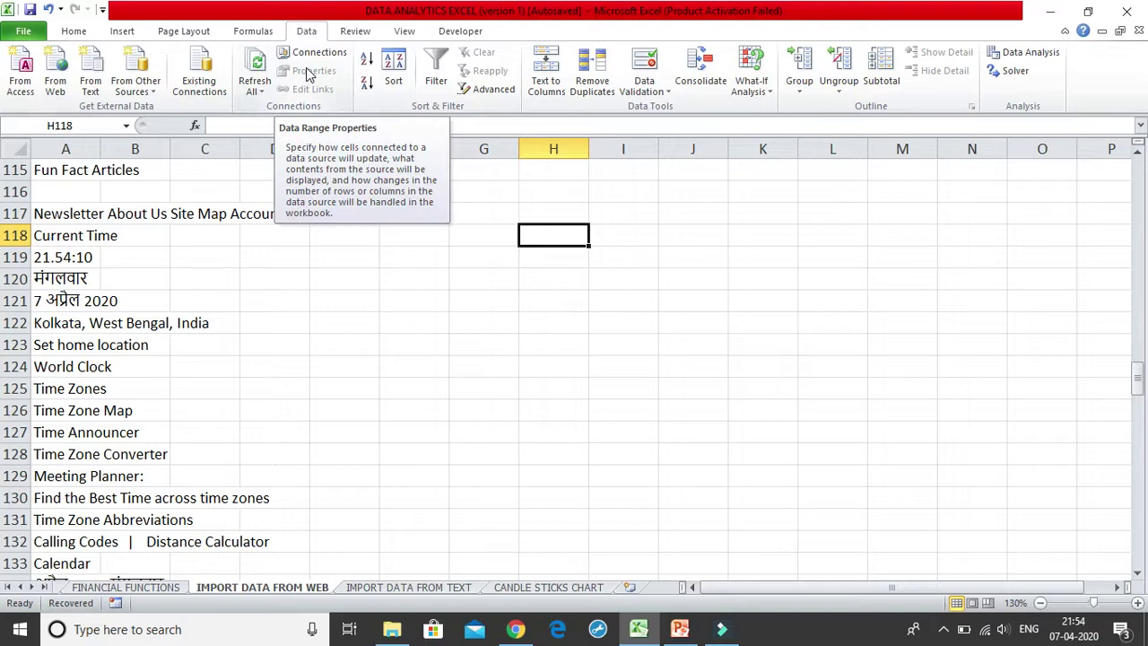
pyautogui.click(90, 256)
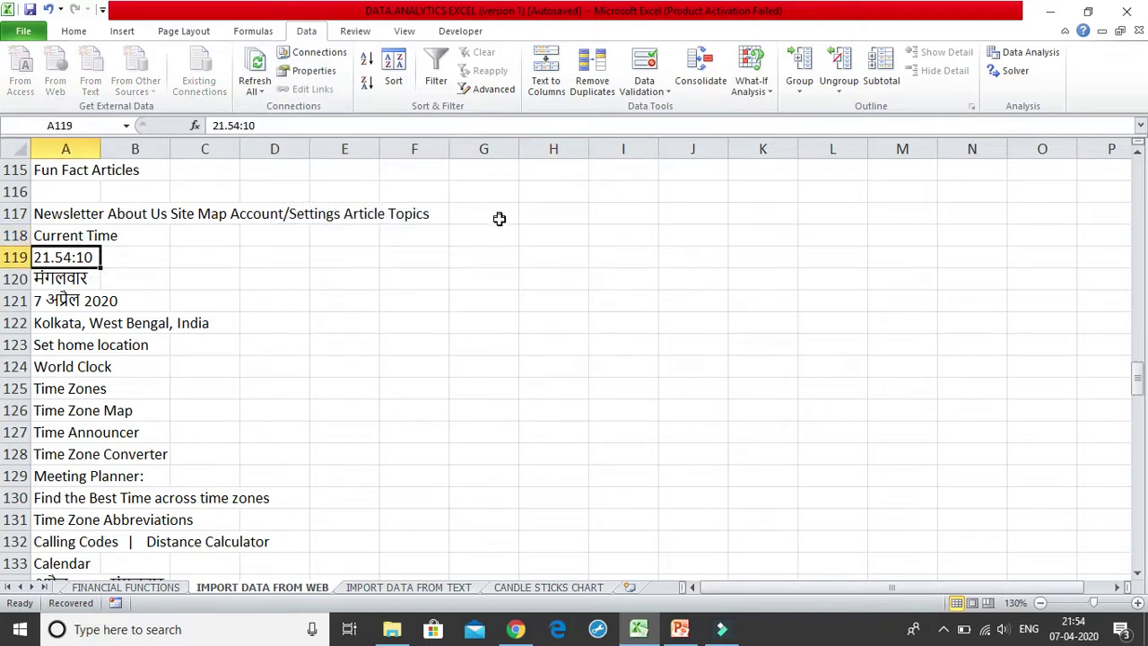
pyautogui.click(72, 366)
pyautogui.click(70, 323)
pyautogui.click(54, 258)
pyautogui.click(61, 235)
pyautogui.click(59, 214)
pyautogui.click(59, 191)
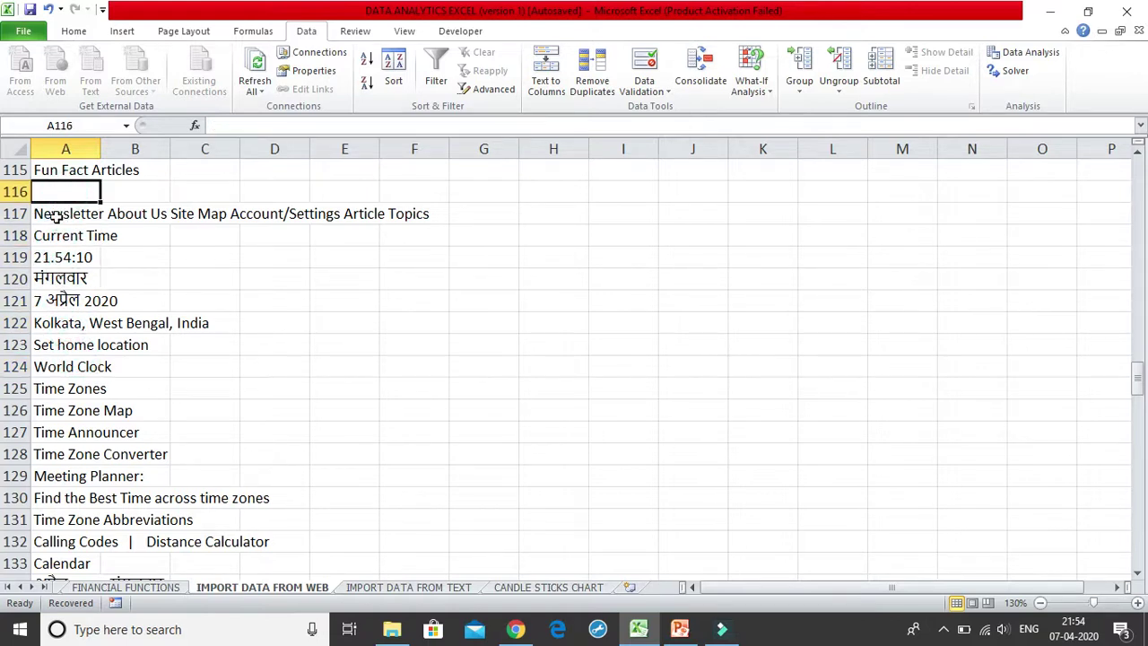
pyautogui.click(48, 257)
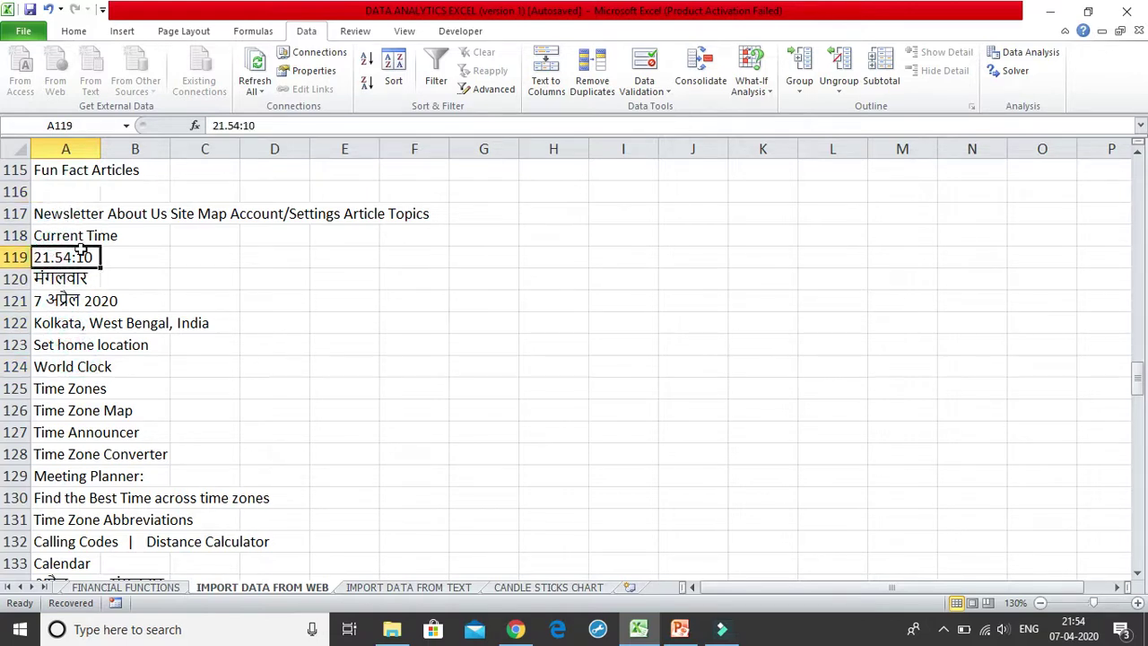
# In the data range properties, enable Refresh every with a 1-minute interval
pyautogui.click(318, 71)
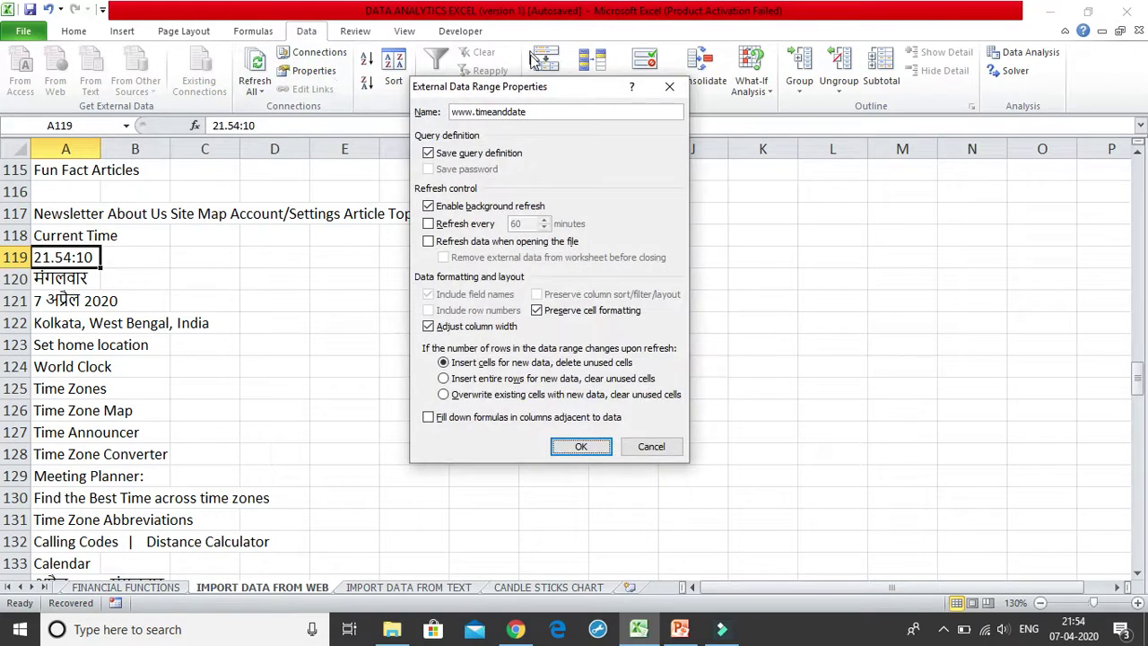
pyautogui.moveTo(525, 87); pyautogui.dragTo(587, 164)
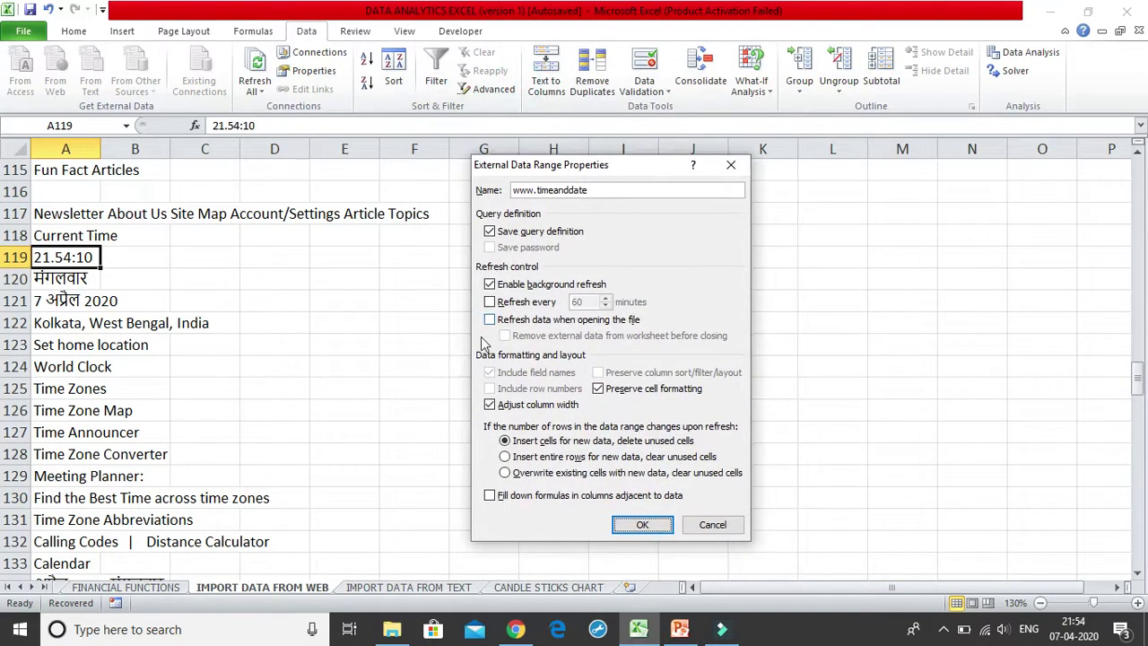
pyautogui.click(538, 302)
pyautogui.moveTo(570, 301); pyautogui.dragTo(596, 304)
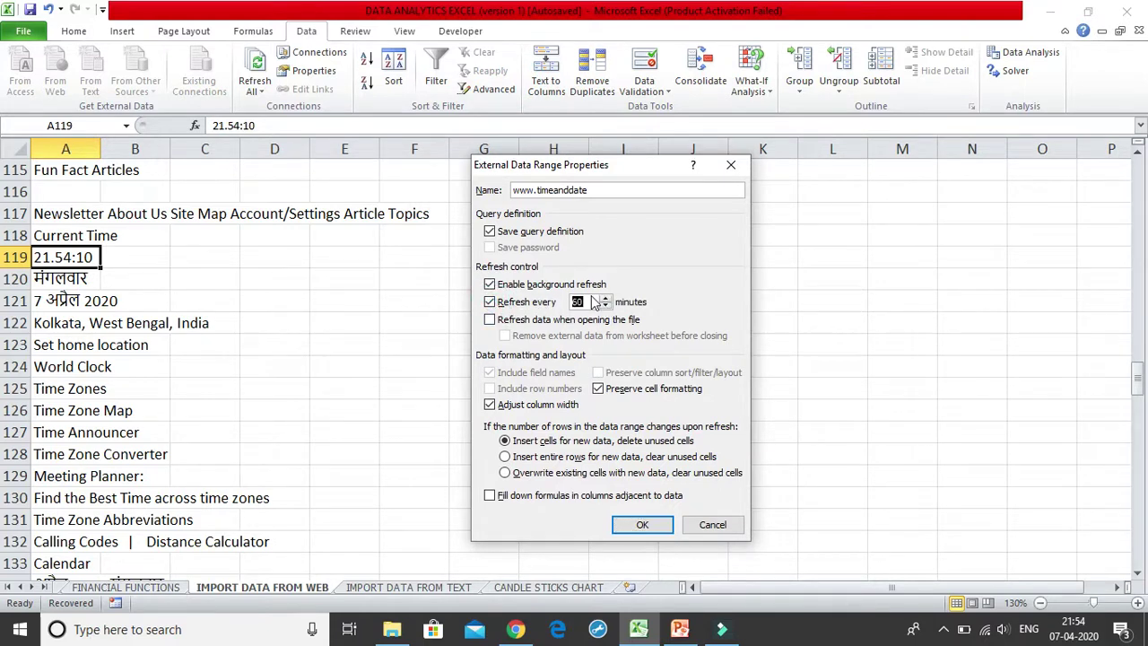
pyautogui.write('1')
pyautogui.click(636, 527)
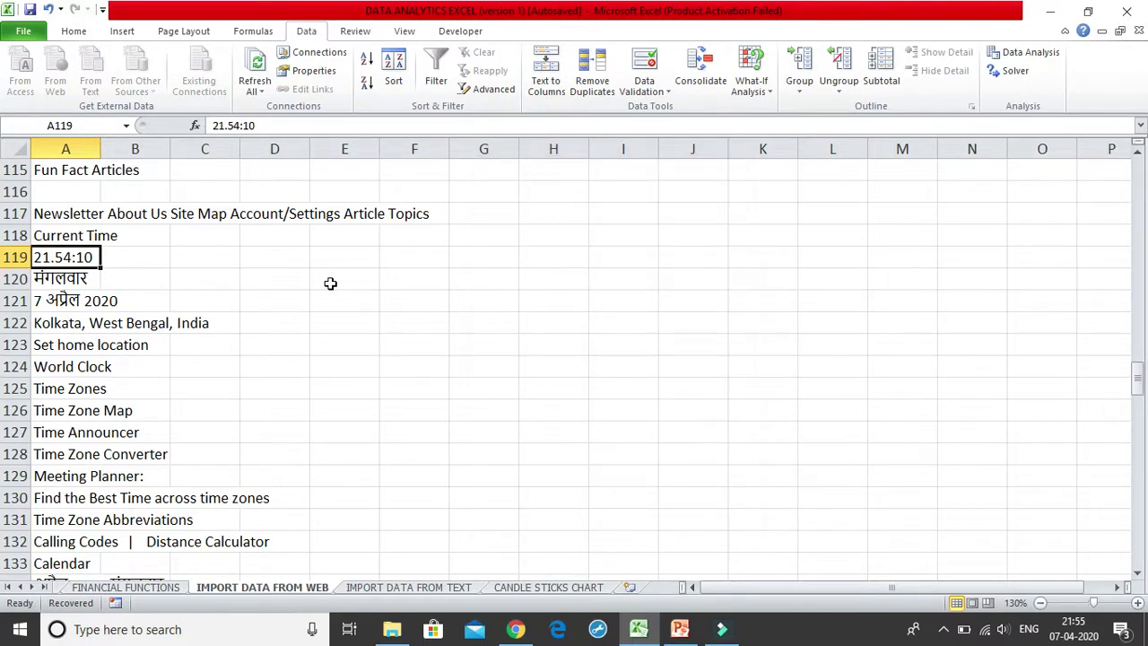
pyautogui.click(334, 283)
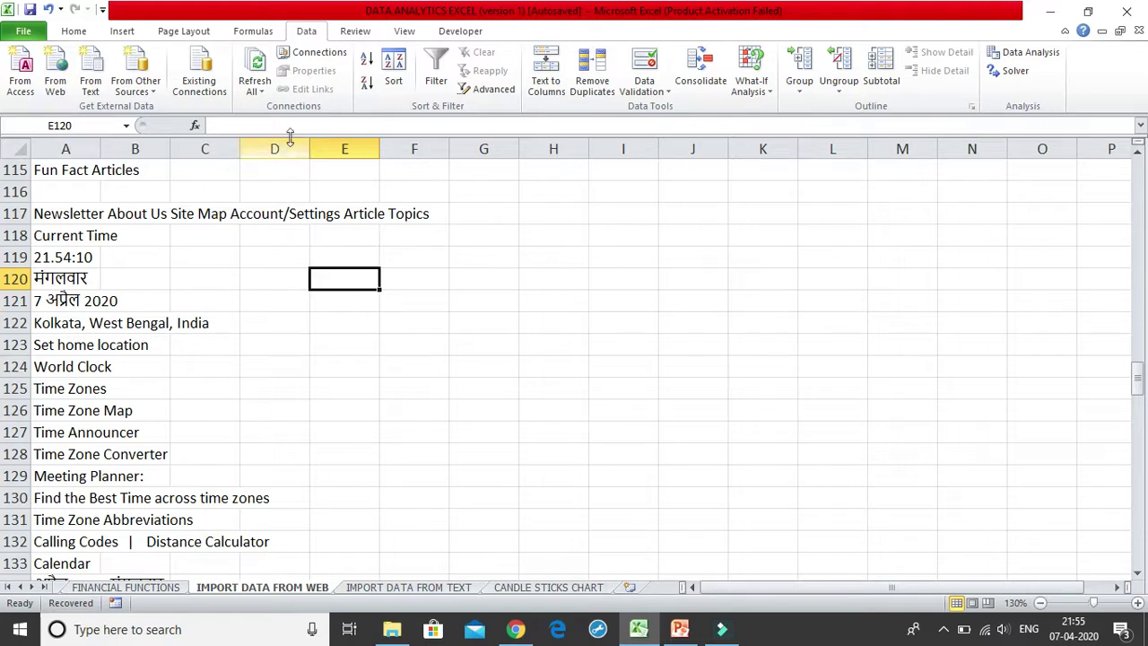
pyautogui.click(166, 252)
pyautogui.click(225, 257)
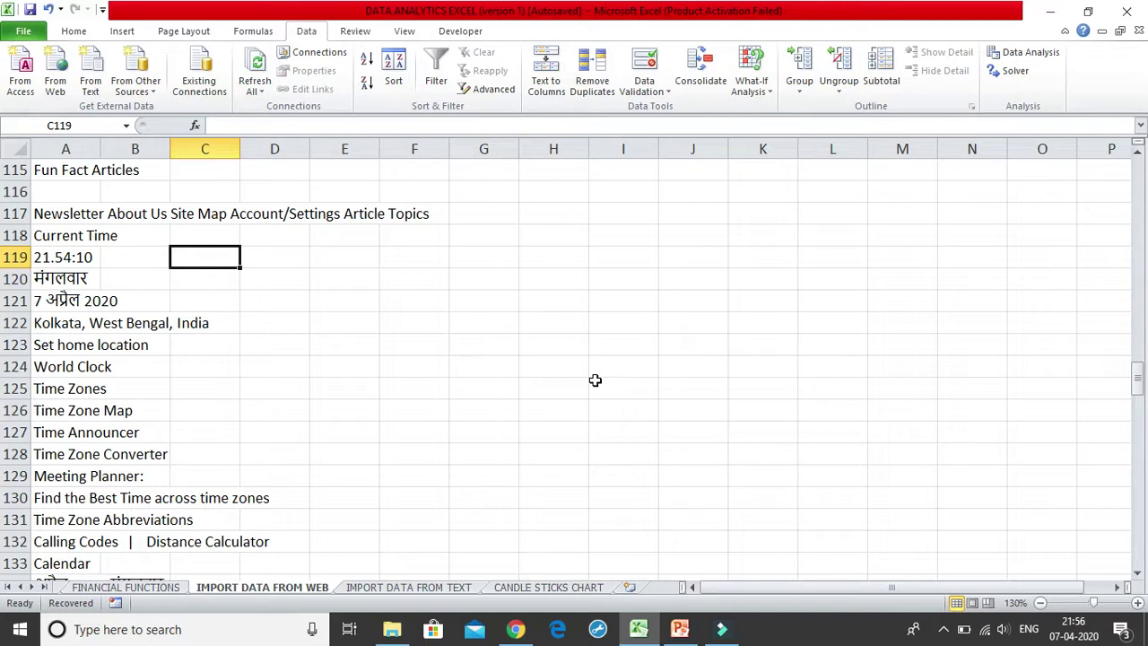
# Select several empty cells while waiting for the 1-minute auto-refresh to update A119
pyautogui.click(255, 296)
pyautogui.click(332, 323)
pyautogui.click(371, 218)
pyautogui.click(417, 326)
pyautogui.click(301, 271)
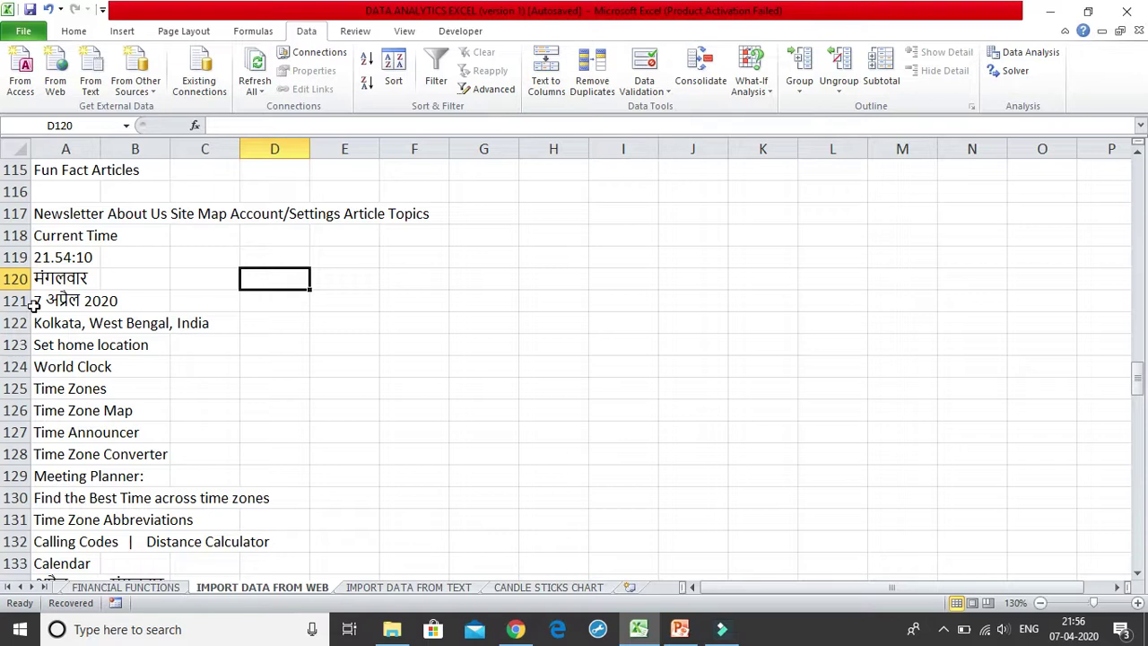